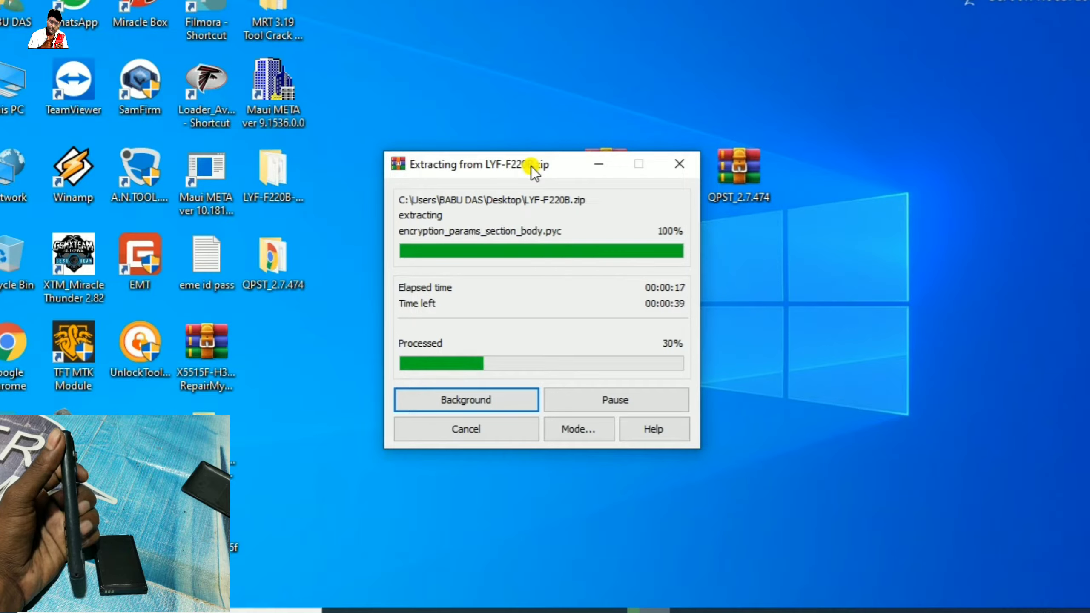
# Start the QPST.2.7.474 installer from the extracted QPST_2.7.474 folder on the desktop.
pyautogui.click(273, 272)
pyautogui.doubleClick(272, 272)
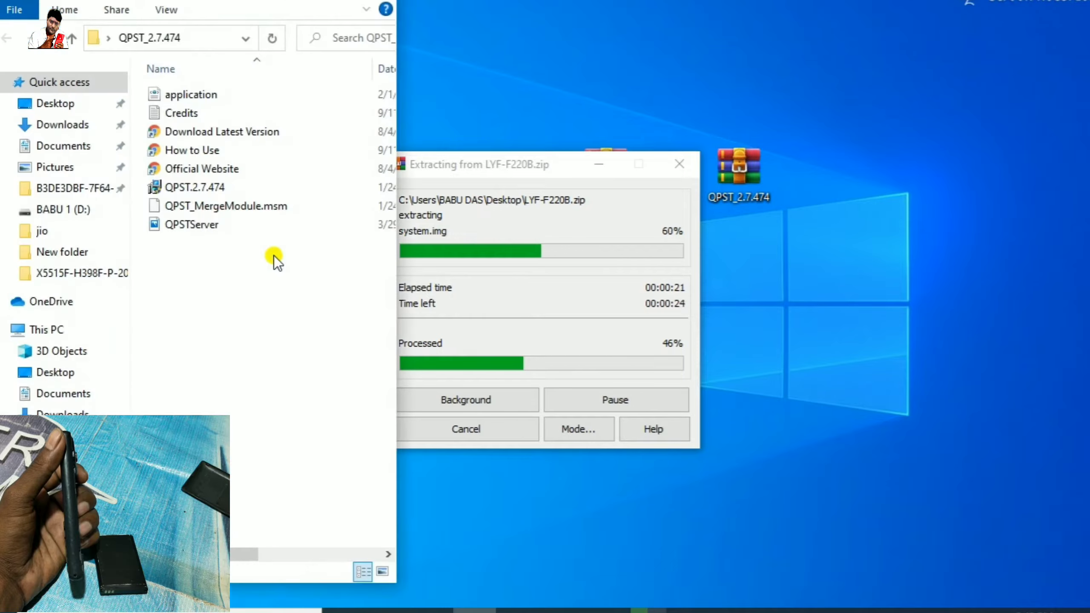
pyautogui.doubleClick(190, 189)
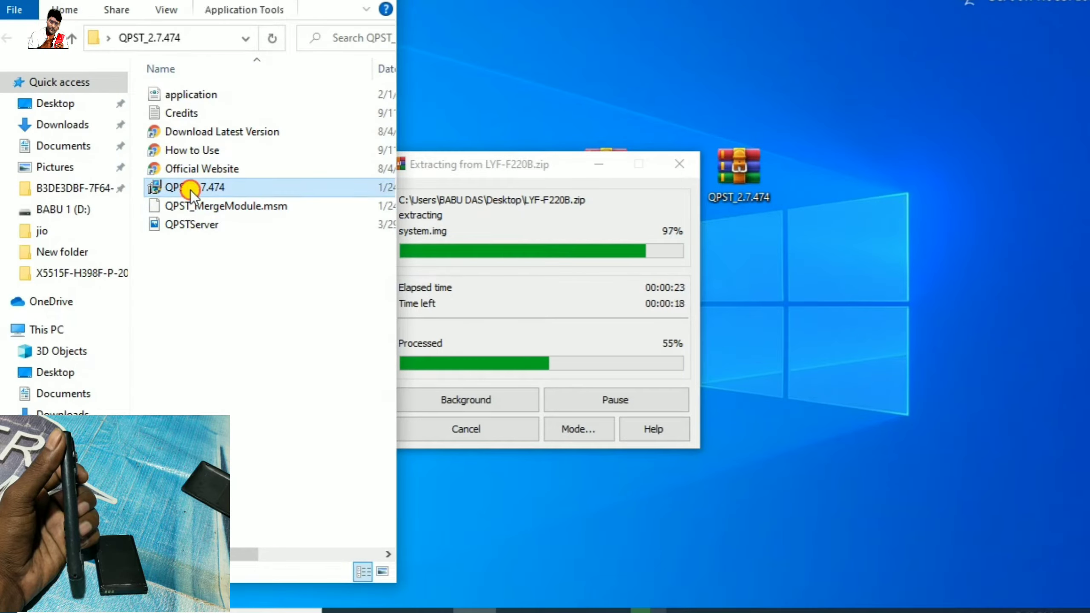
pyautogui.click(454, 415)
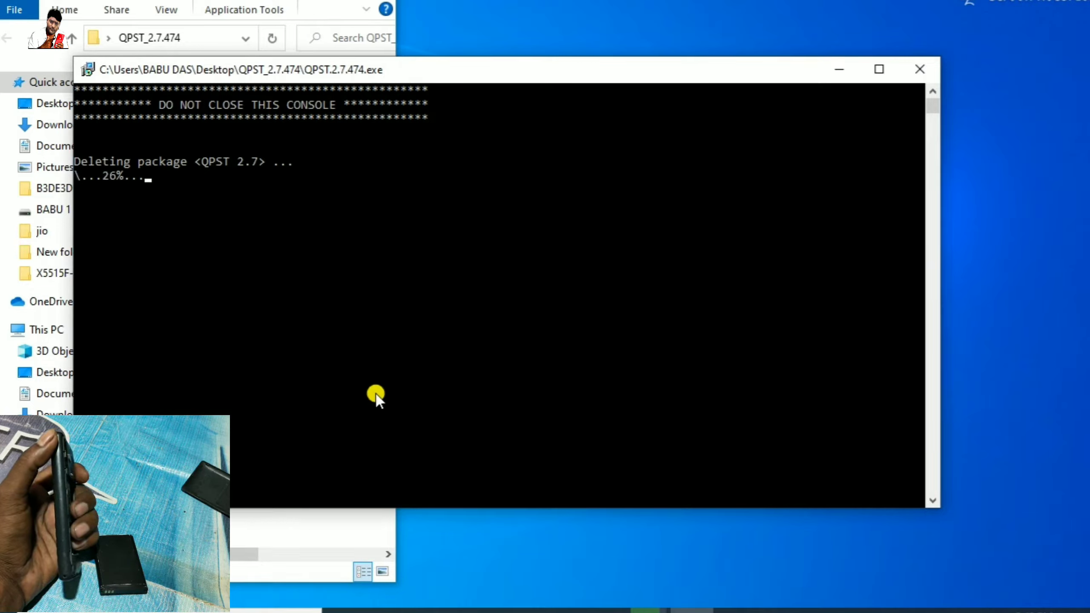
pyautogui.doubleClick(441, 69)
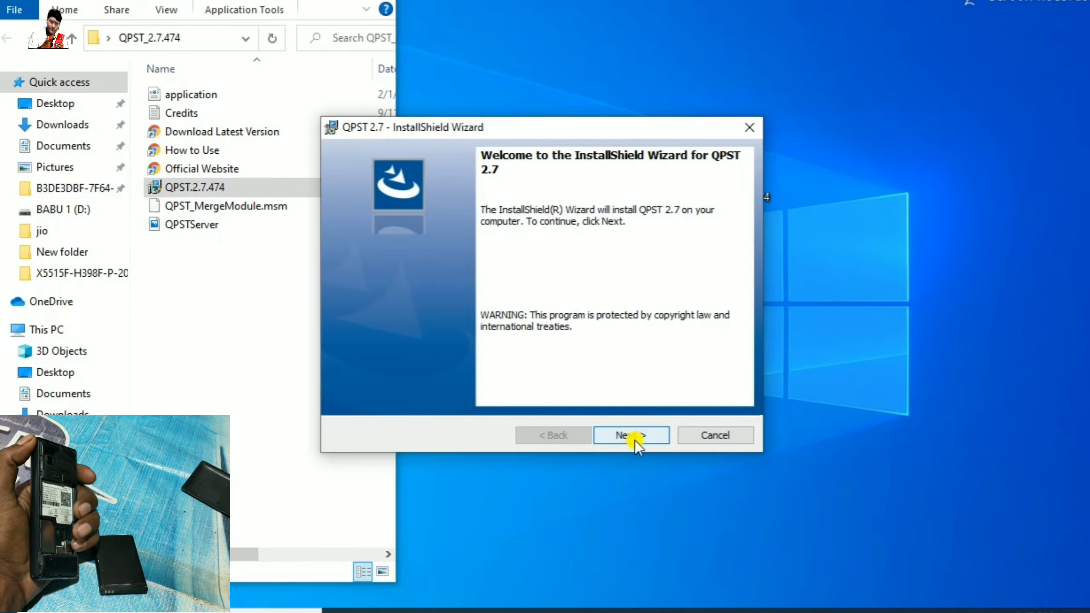
# Install QPST 2.7 with the license agreement accepted and the Complete setup type, and finish the wizard.
pyautogui.click(636, 441)
pyautogui.click(374, 373)
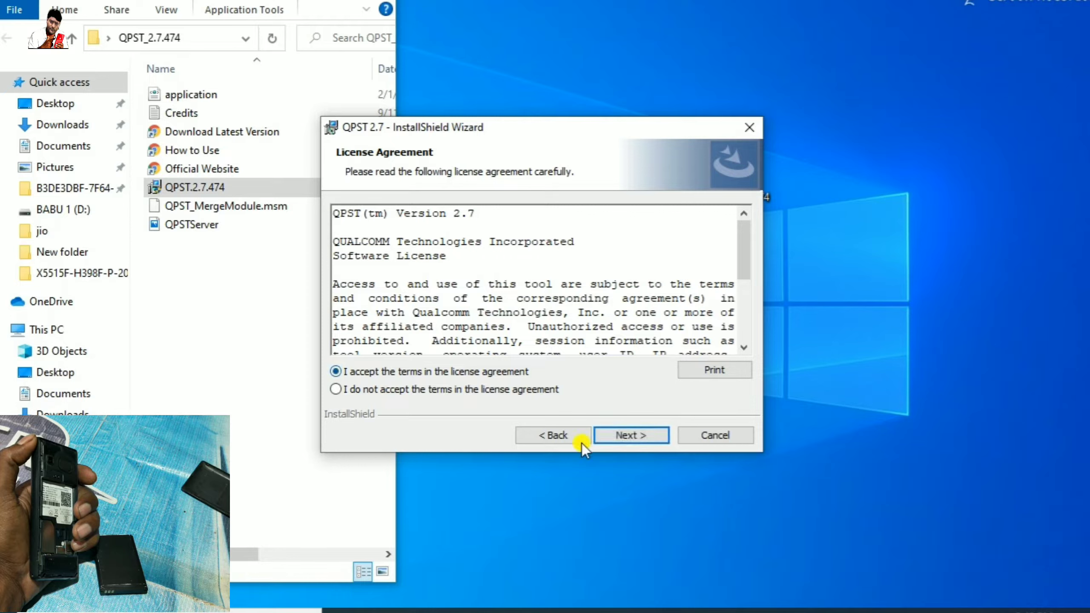
pyautogui.click(641, 434)
pyautogui.click(638, 435)
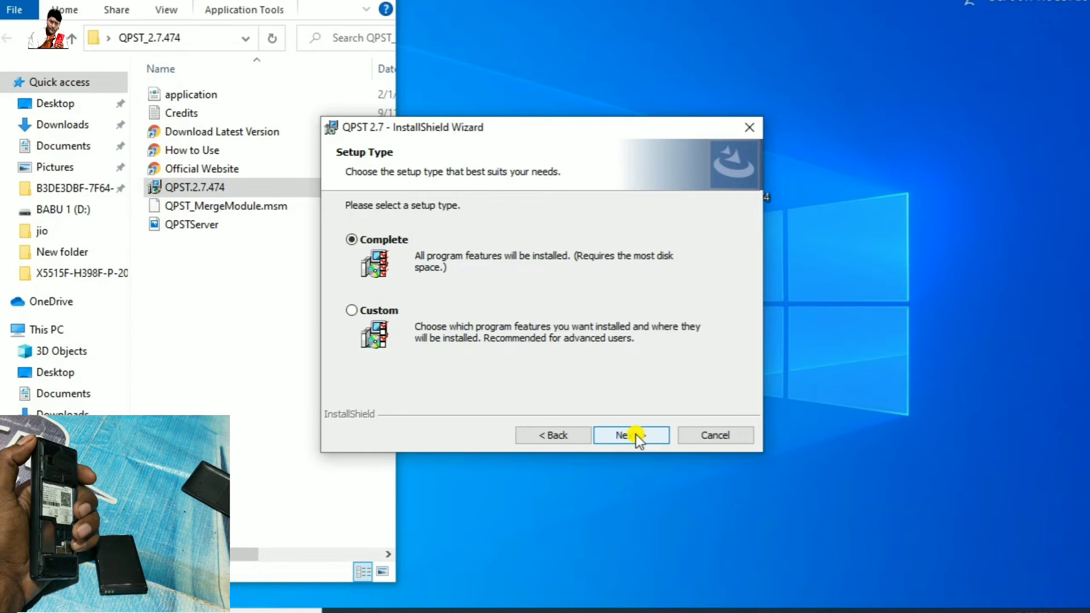
pyautogui.click(635, 435)
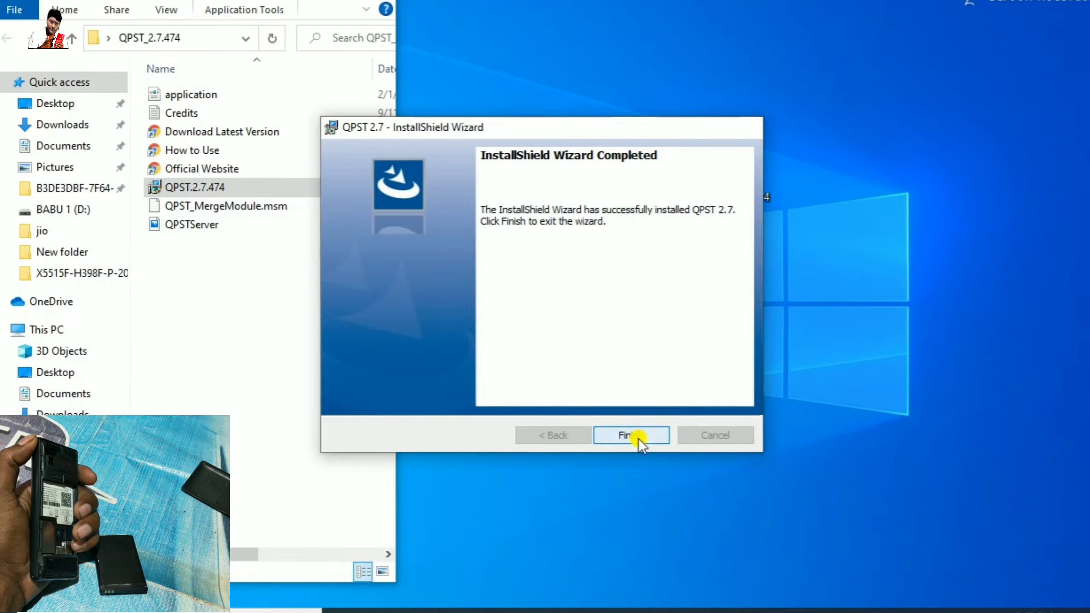
pyautogui.click(639, 438)
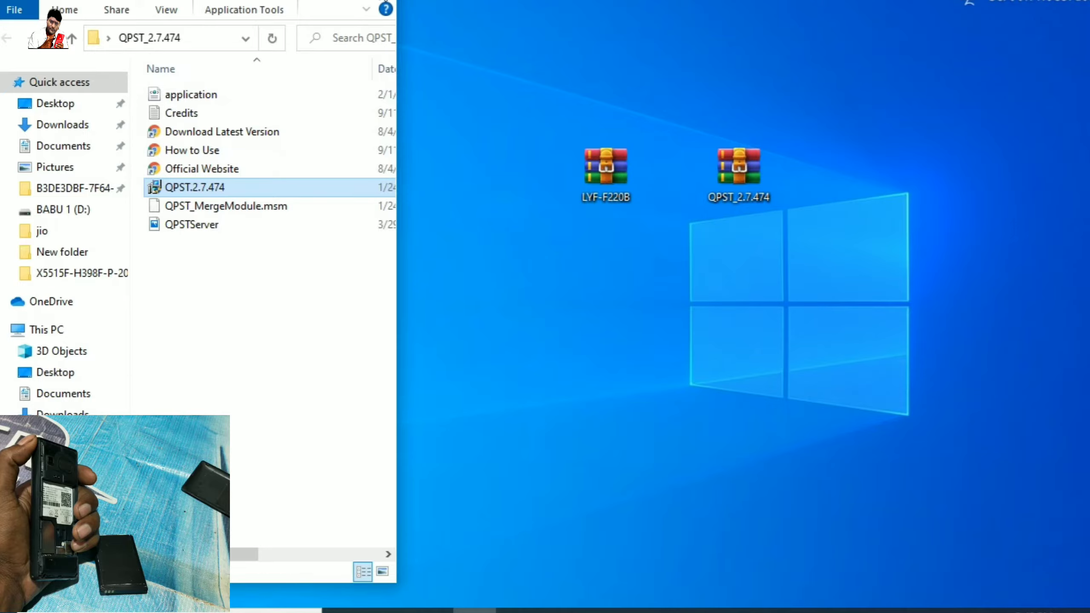
# Close the QPST folder and look over the files in the extracted LYF-F220B firmware folder.
pyautogui.click(397, 3)
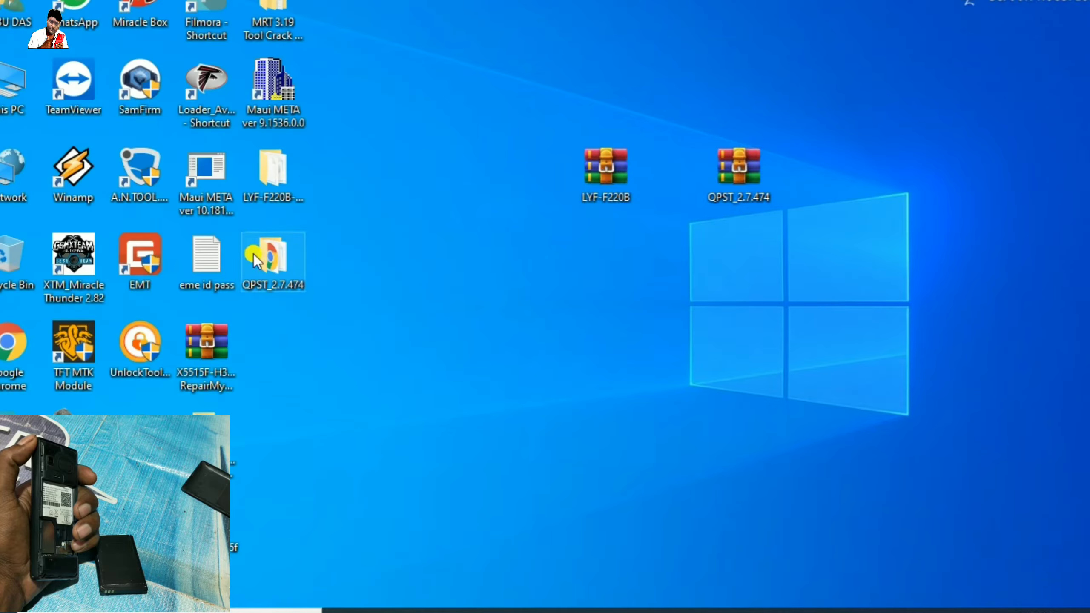
pyautogui.doubleClick(276, 177)
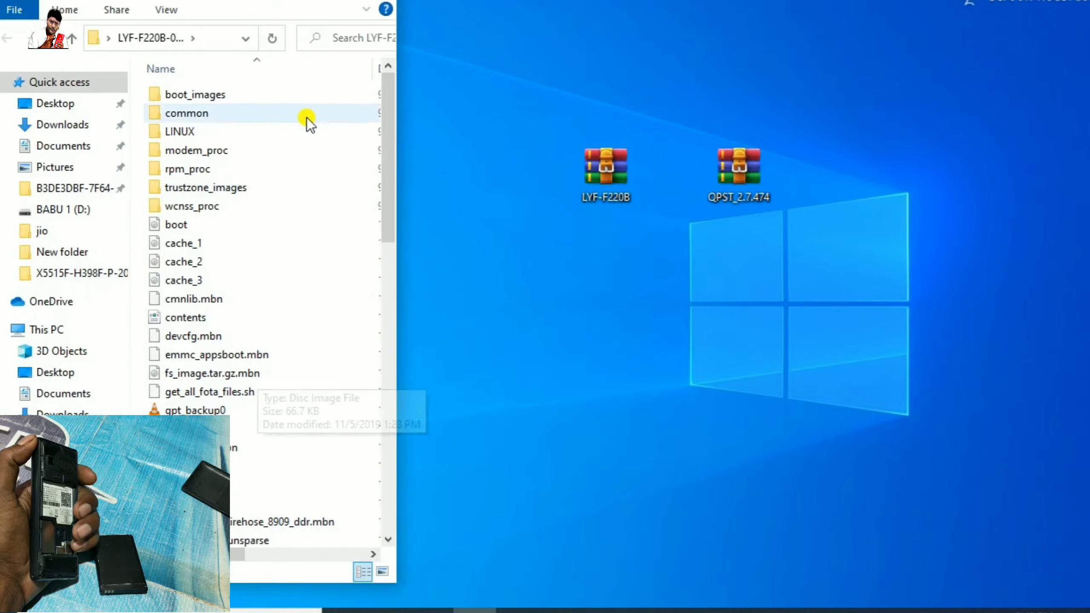
pyautogui.click(383, 3)
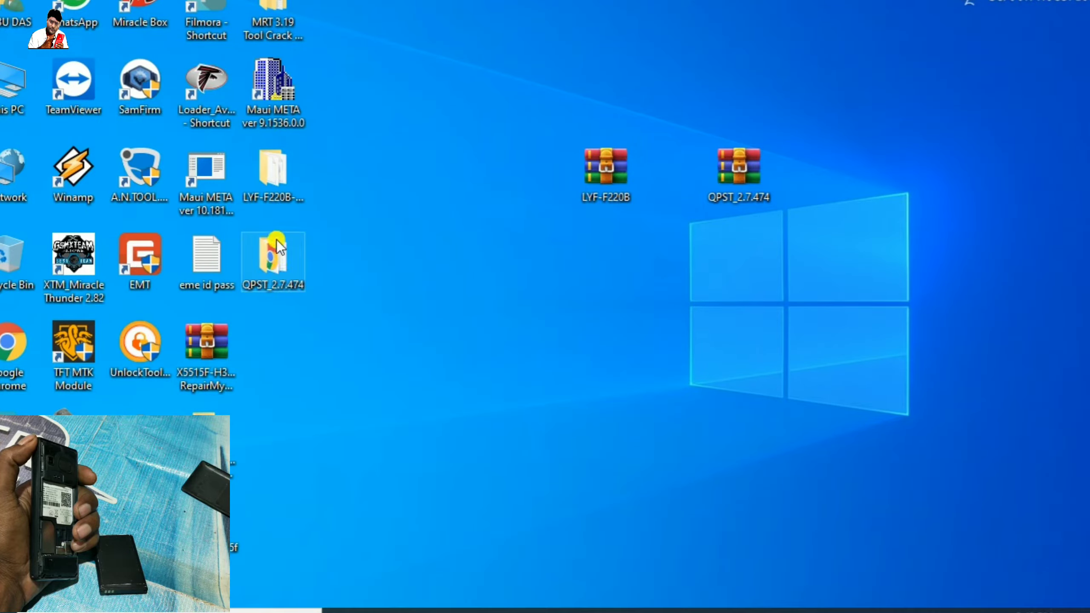
# Browse the C: drive to the Program Files (x86)\Qualcomm\QPST\bin folder.
pyautogui.doubleClick(19, 96)
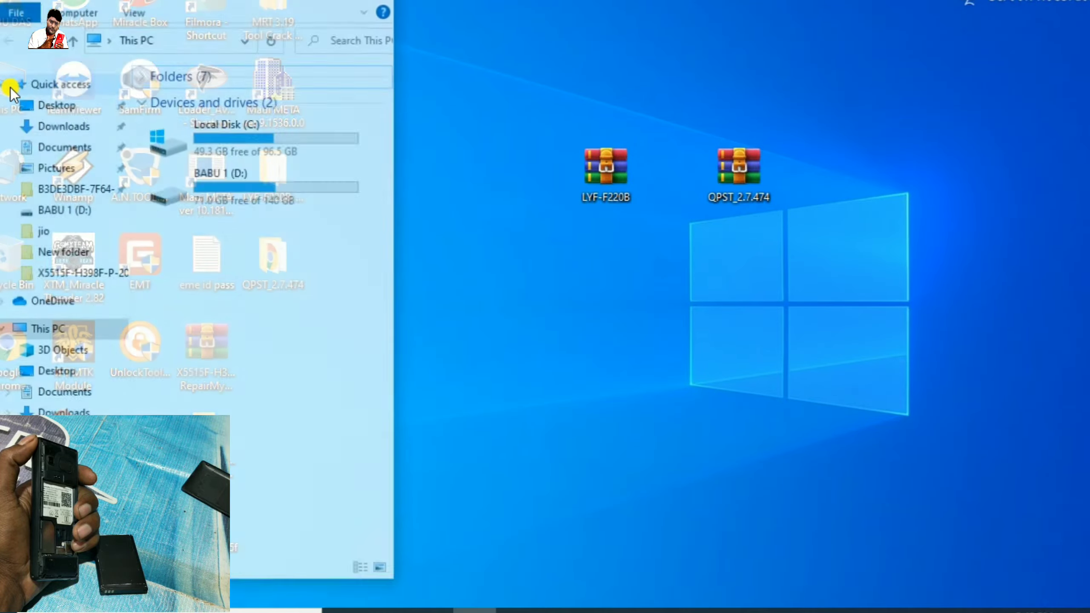
pyautogui.doubleClick(225, 135)
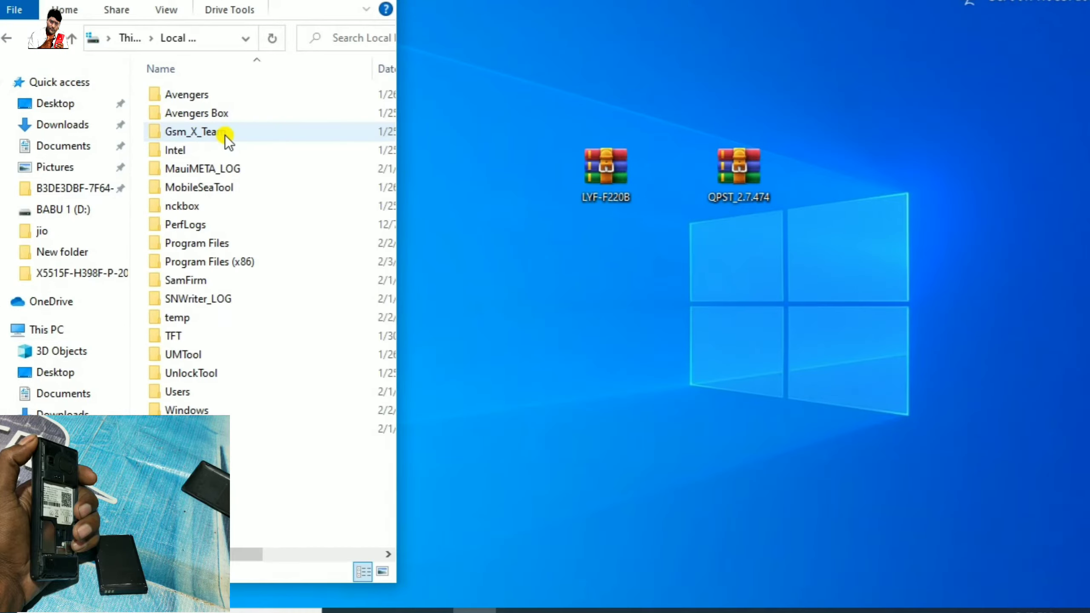
pyautogui.doubleClick(224, 265)
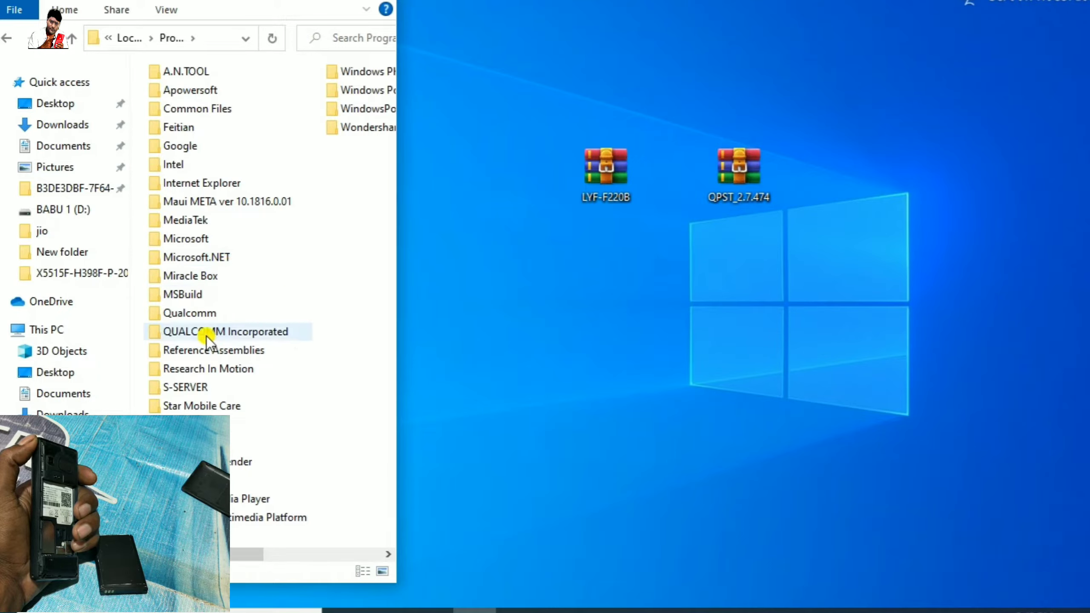
pyautogui.doubleClick(175, 313)
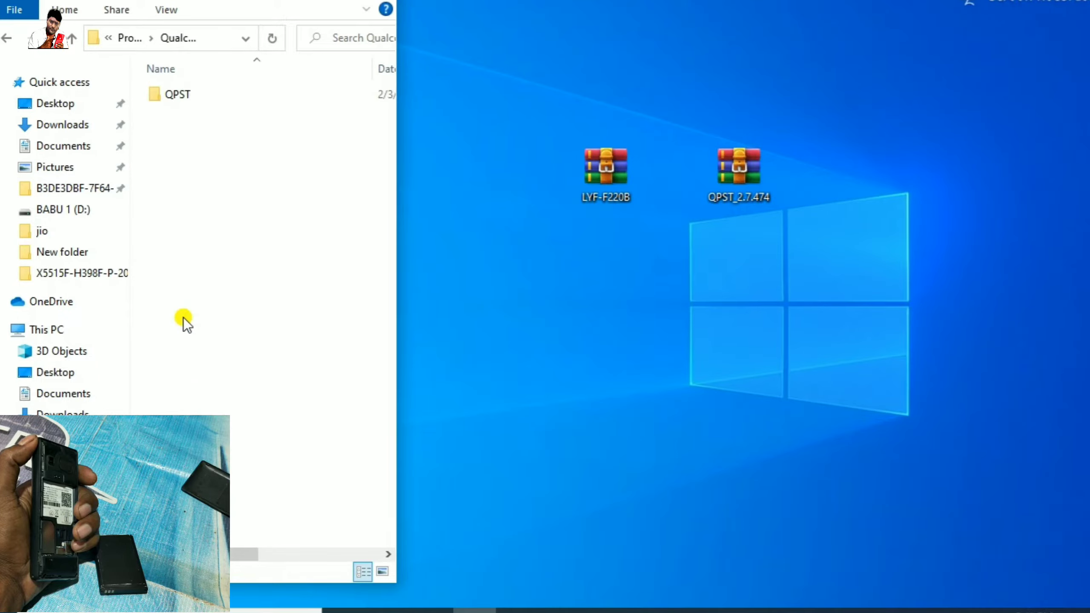
pyautogui.doubleClick(180, 102)
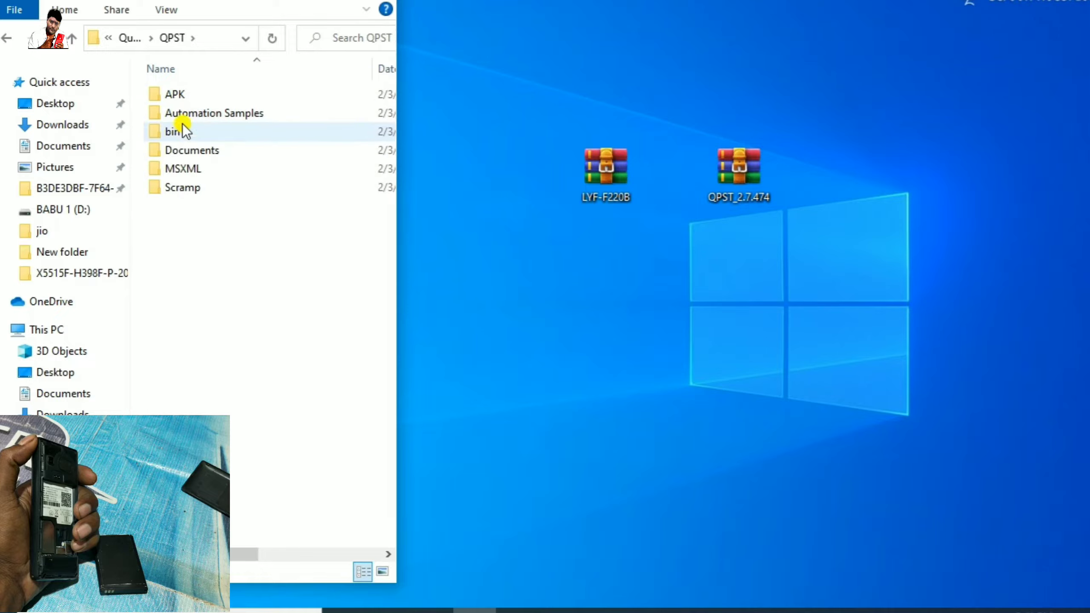
pyautogui.doubleClick(182, 135)
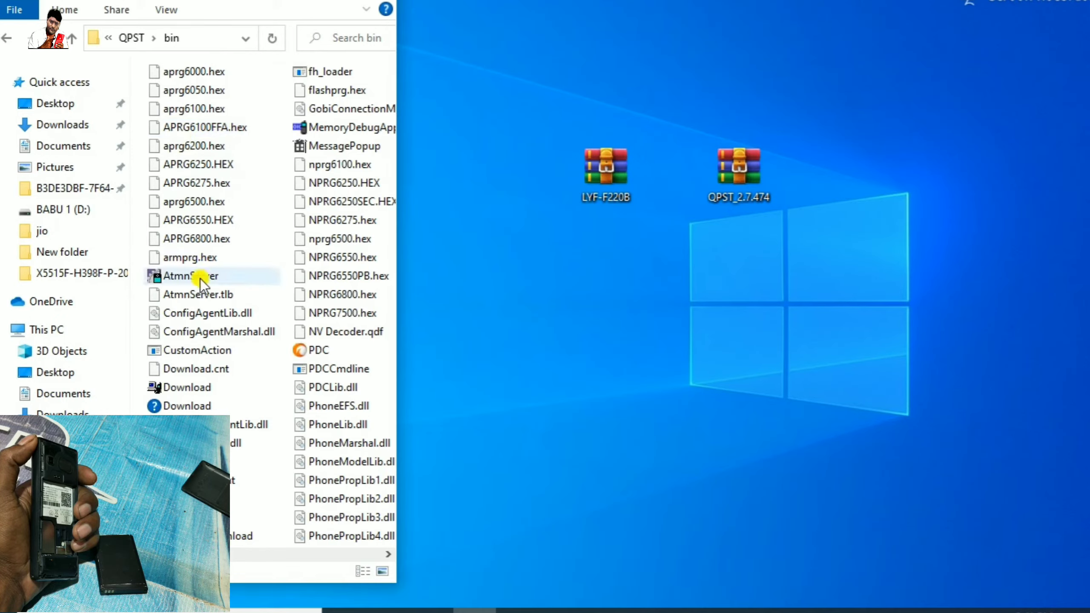
# Create a desktop shortcut for the QFIL application from the bin folder and close the folder window.
pyautogui.scroll(-2, 293, 549)
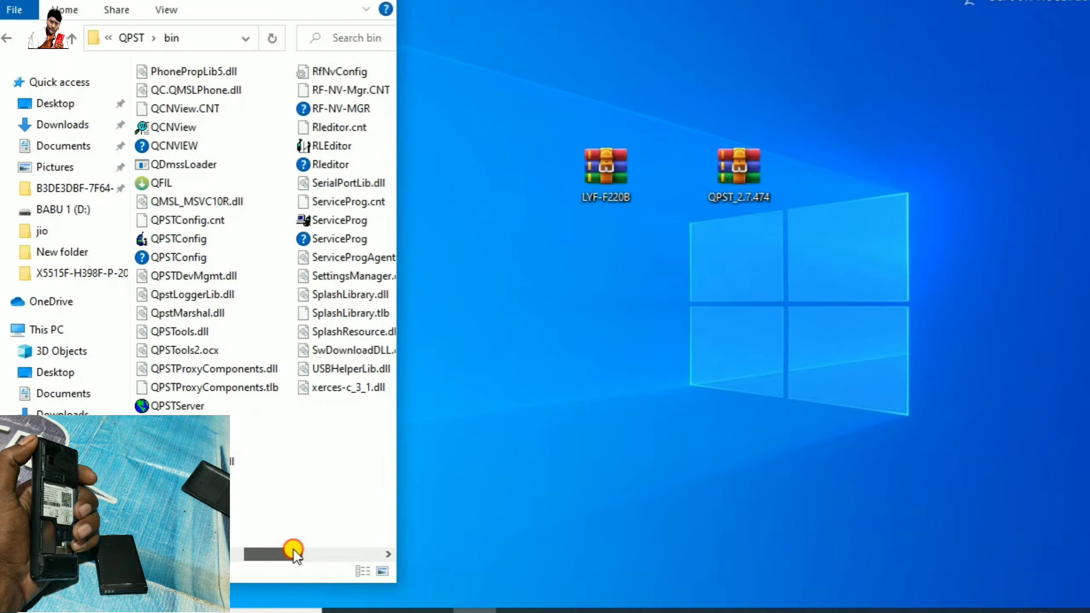
pyautogui.click(153, 184)
pyautogui.rightClick(153, 184)
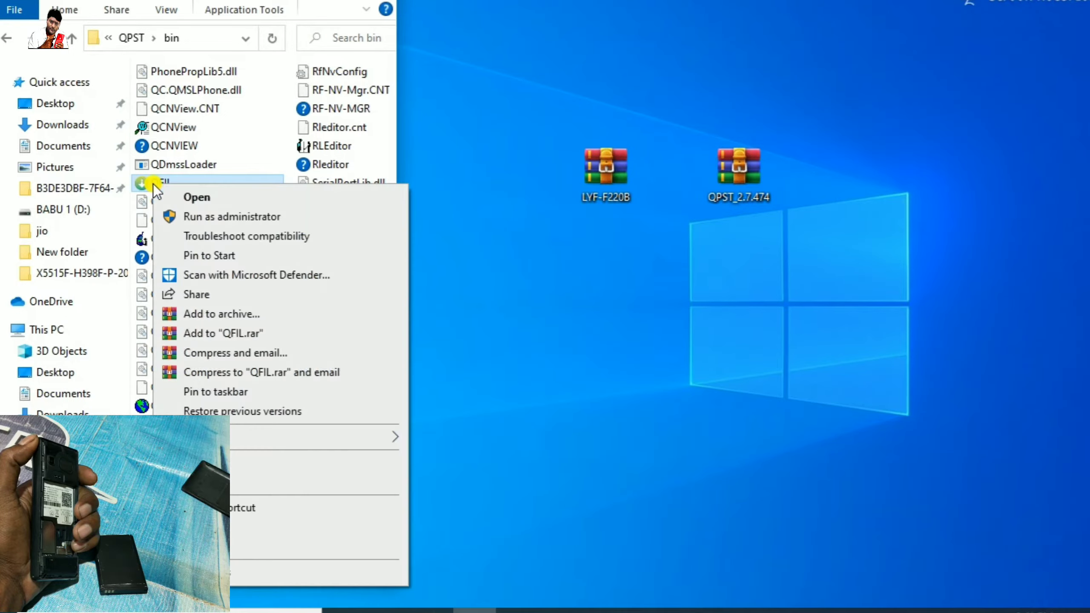
pyautogui.moveTo(202, 437)
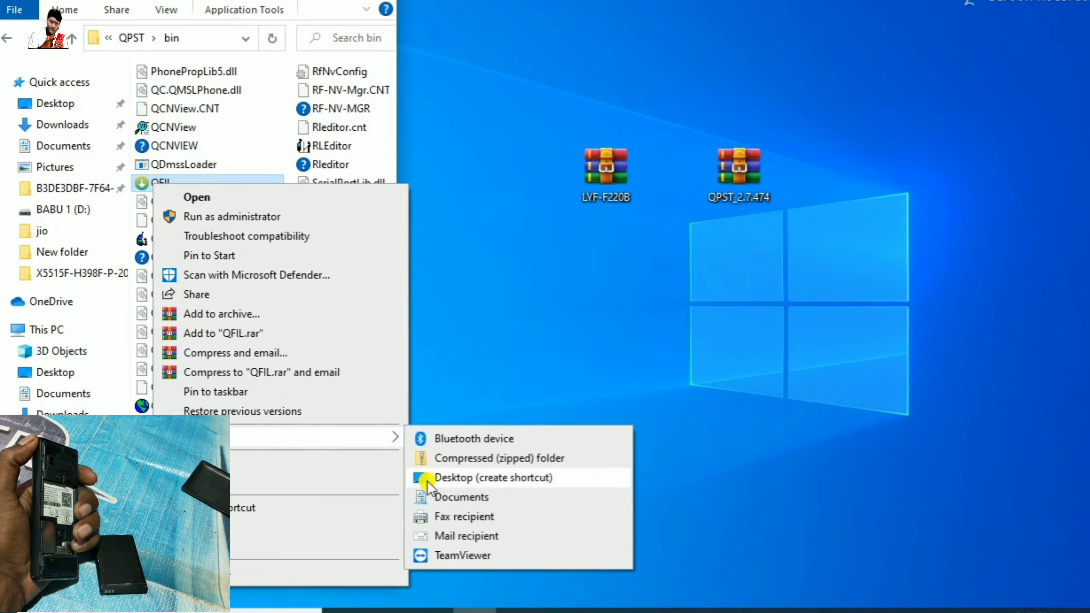
pyautogui.click(476, 478)
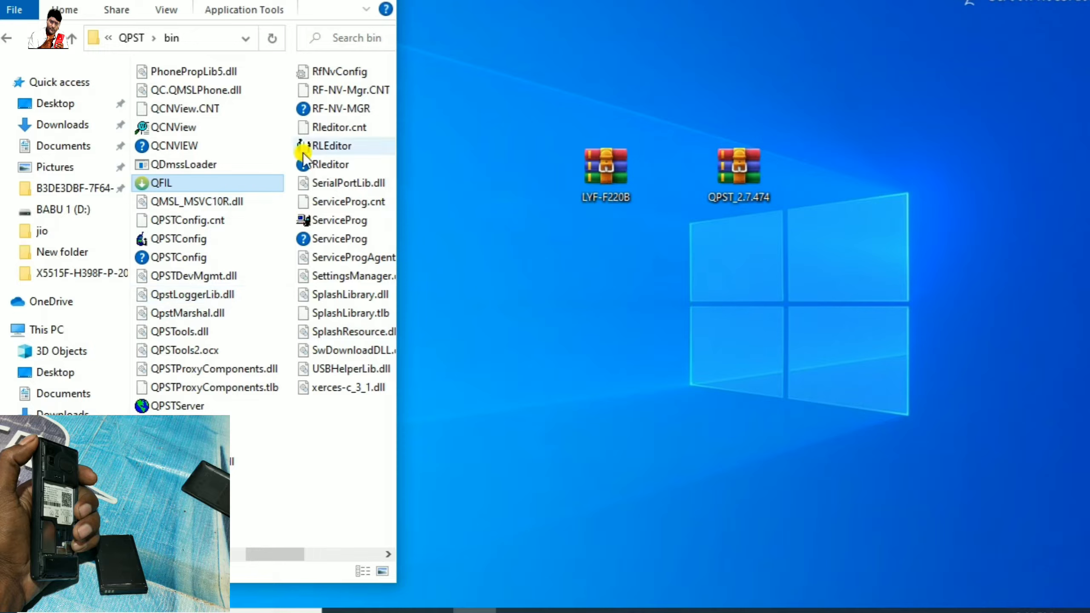
pyautogui.click(388, 1)
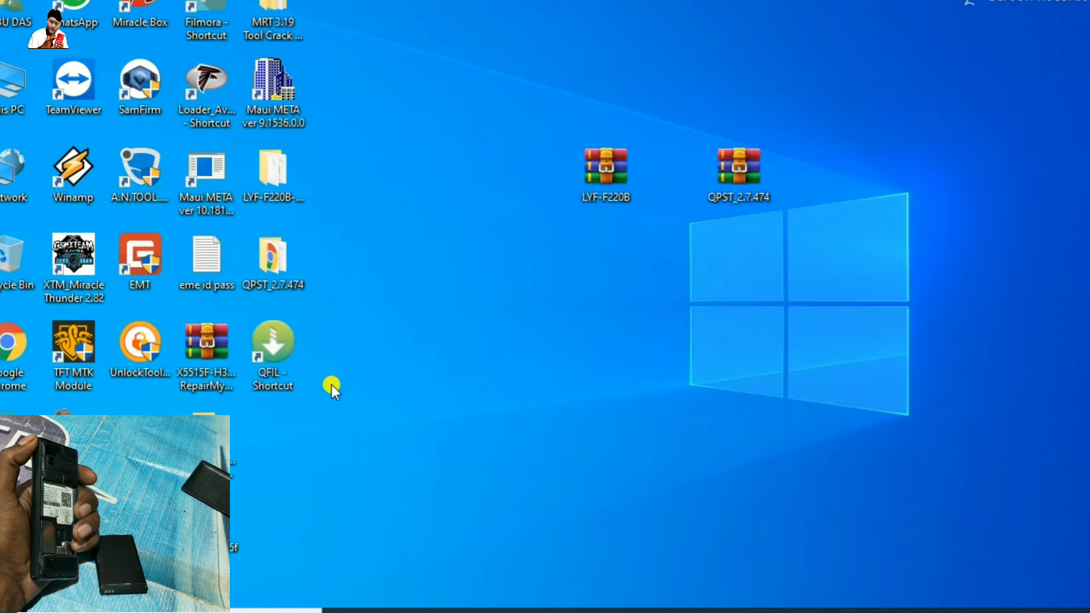
# Launch QFIL from its desktop shortcut and arrange its window beside Device Manager.
pyautogui.doubleClick(281, 344)
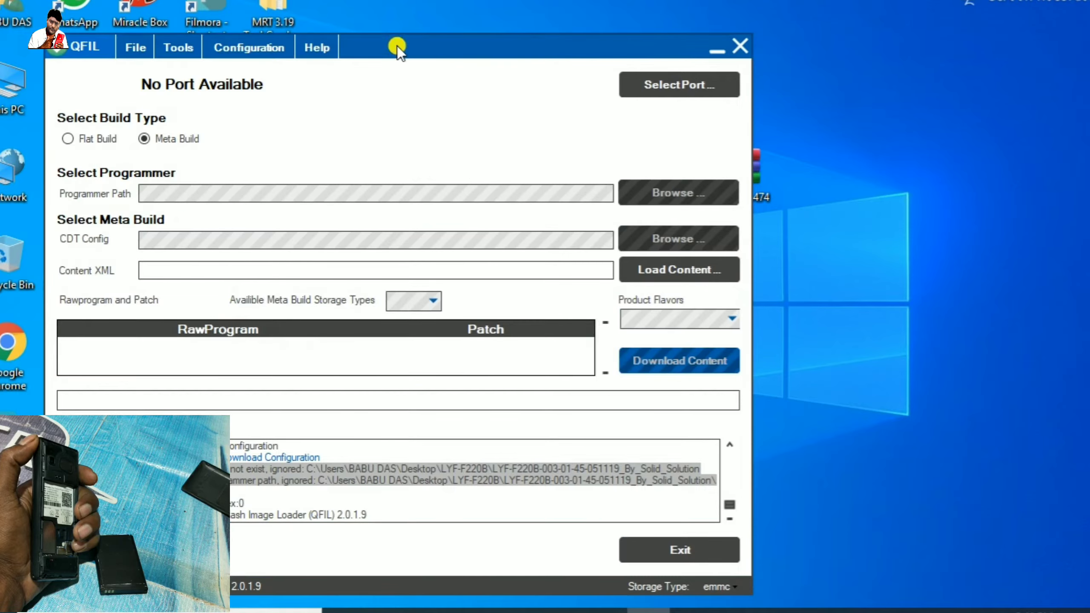
pyautogui.moveTo(397, 49); pyautogui.dragTo(640, 30)
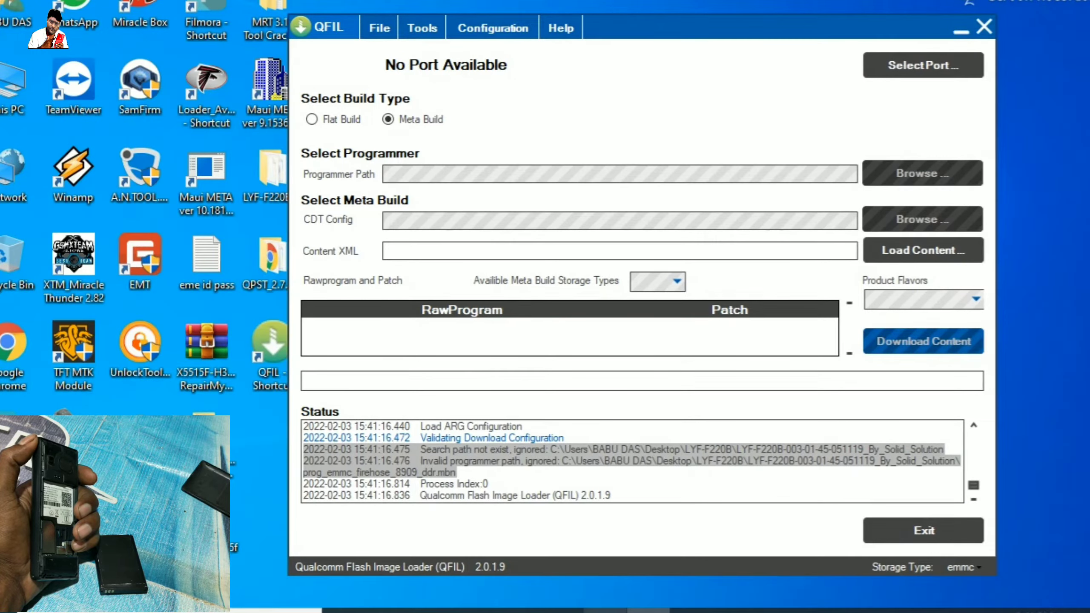
pyautogui.hotkey('alt', 'Tab')
pyautogui.click(639, 27)
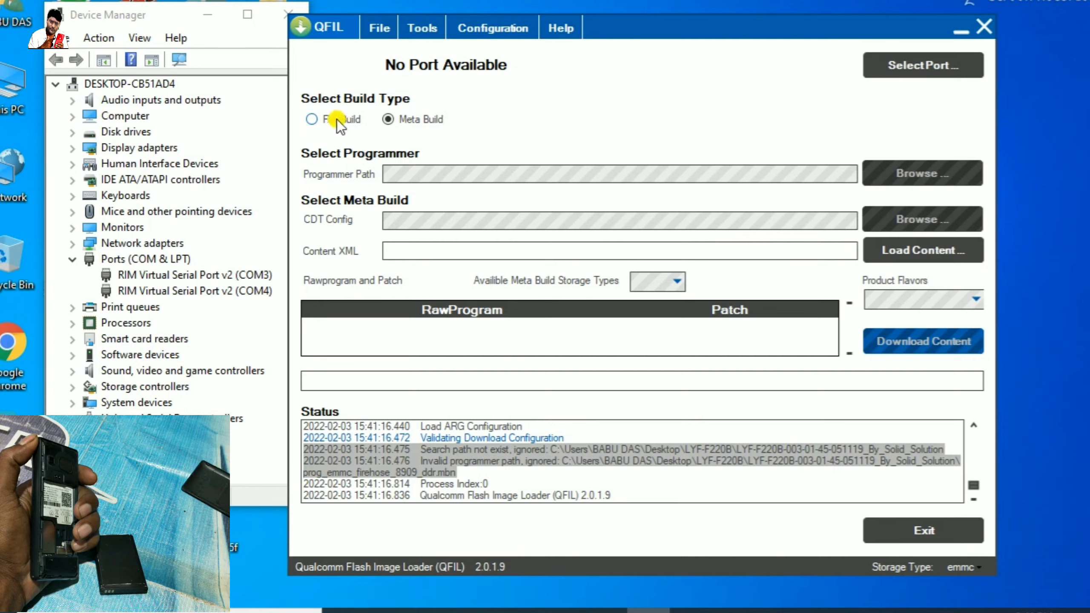
# Set the build type to Flat Build and load prog_emmc_firehose_8909_ddr.mbn from the desktop LYF-F220B firmware folder as the programmer.
pyautogui.click(314, 119)
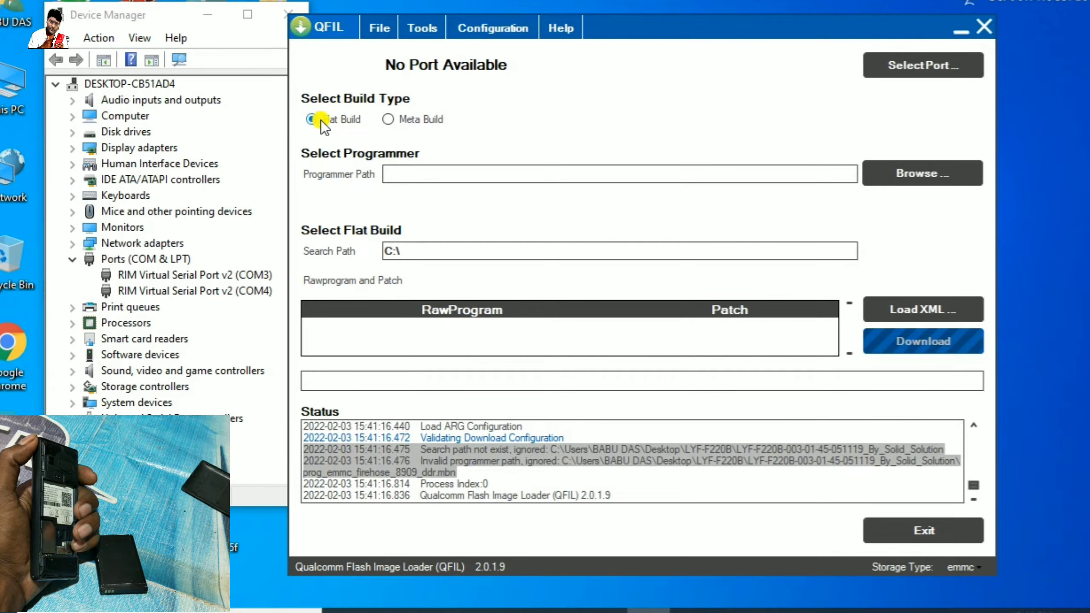
pyautogui.click(917, 173)
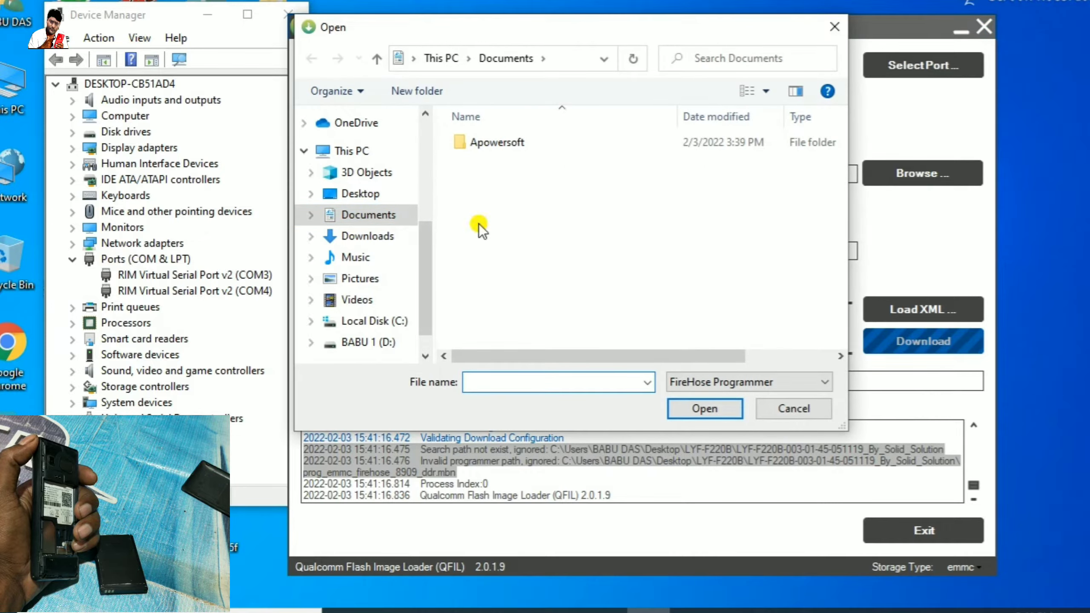
pyautogui.click(364, 243)
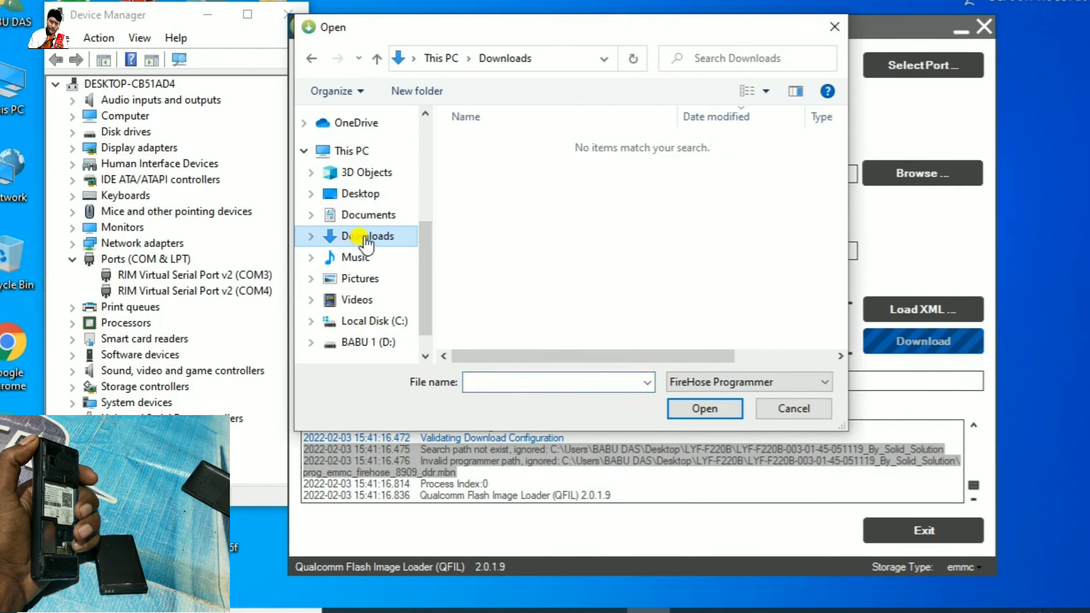
pyautogui.click(360, 194)
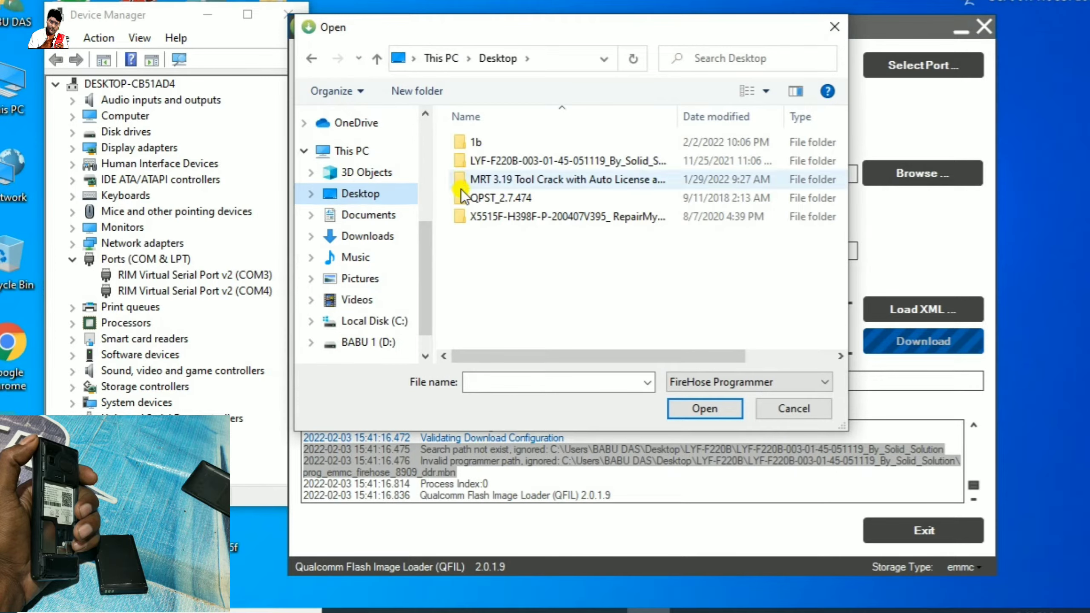
pyautogui.doubleClick(528, 159)
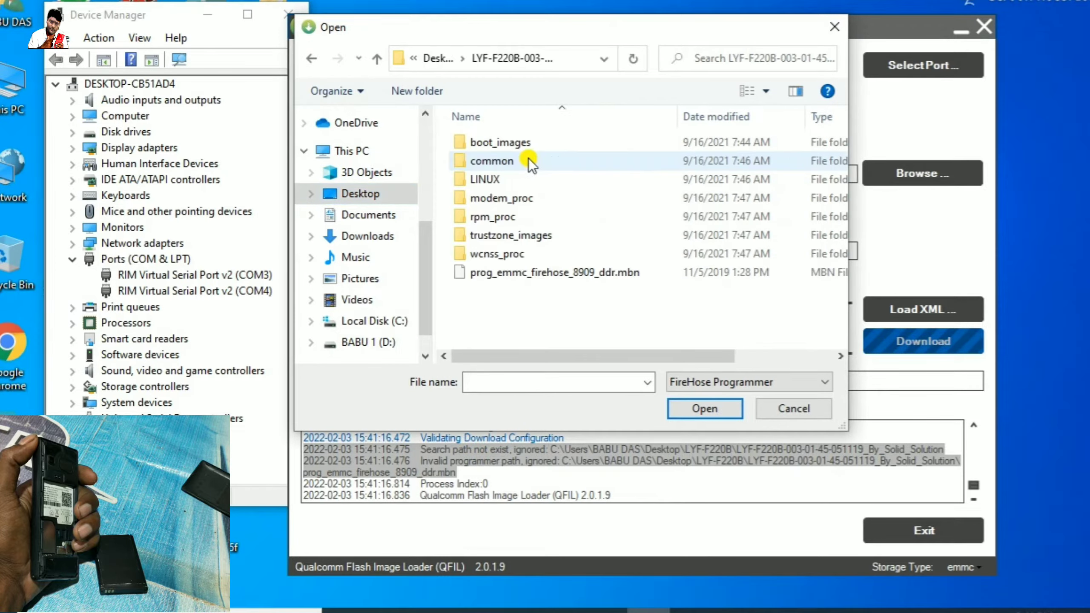
pyautogui.doubleClick(497, 278)
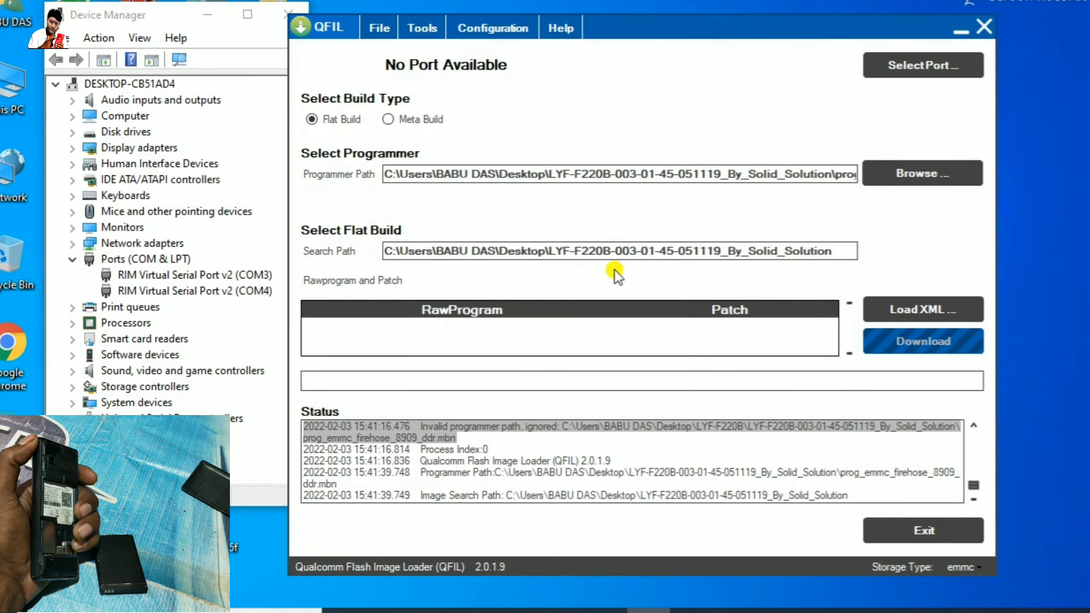
# Load rawprogram_unsparse.xml and patch0.xml from the LYF-F220B firmware folder as the RawProgram and Patch files.
pyautogui.click(913, 309)
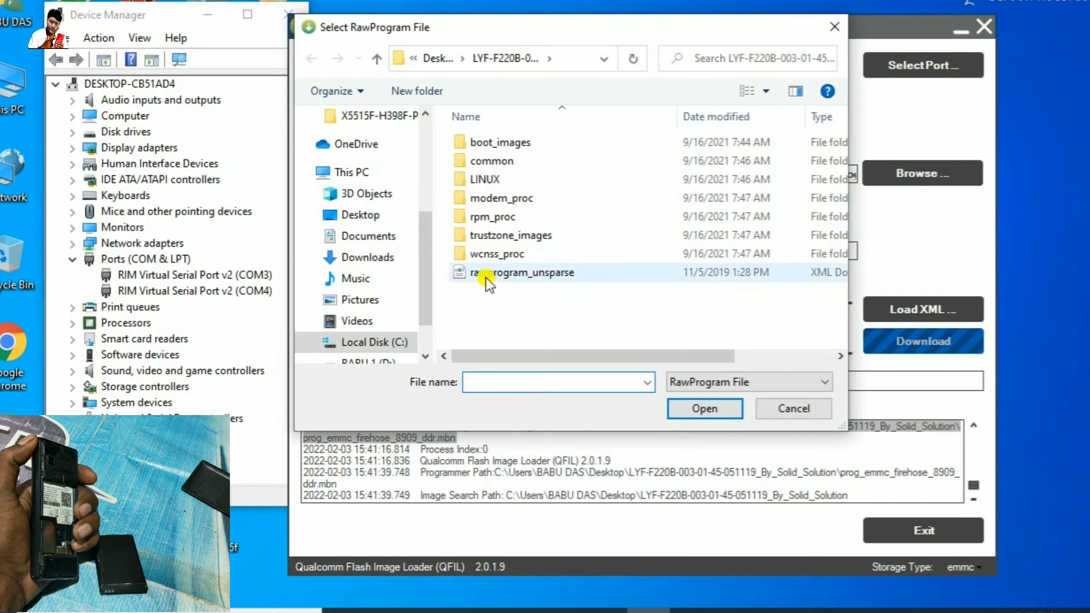
pyautogui.click(359, 215)
pyautogui.doubleClick(502, 161)
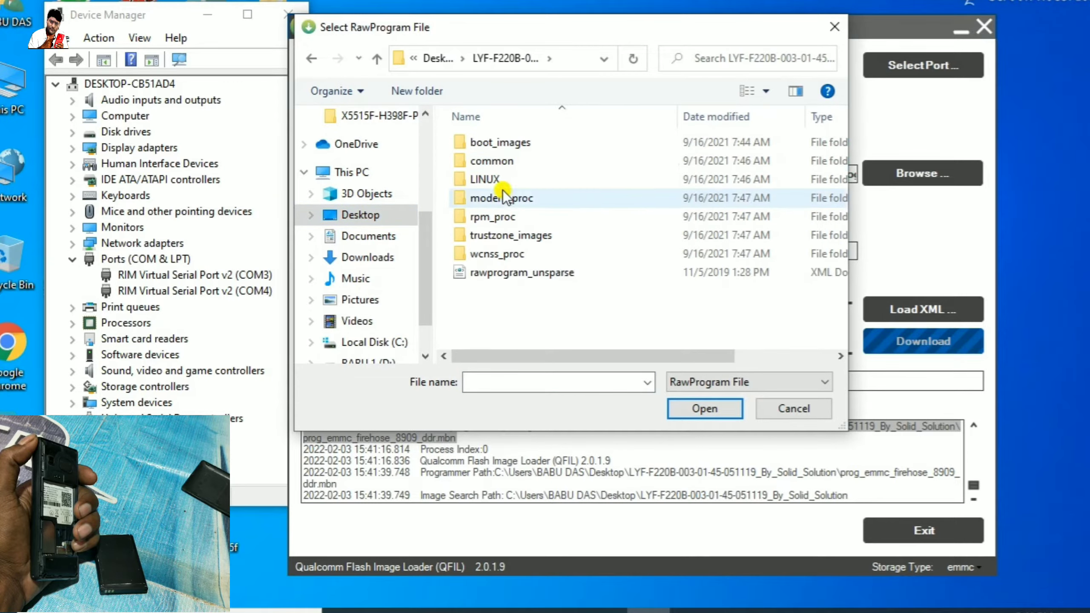
pyautogui.doubleClick(537, 273)
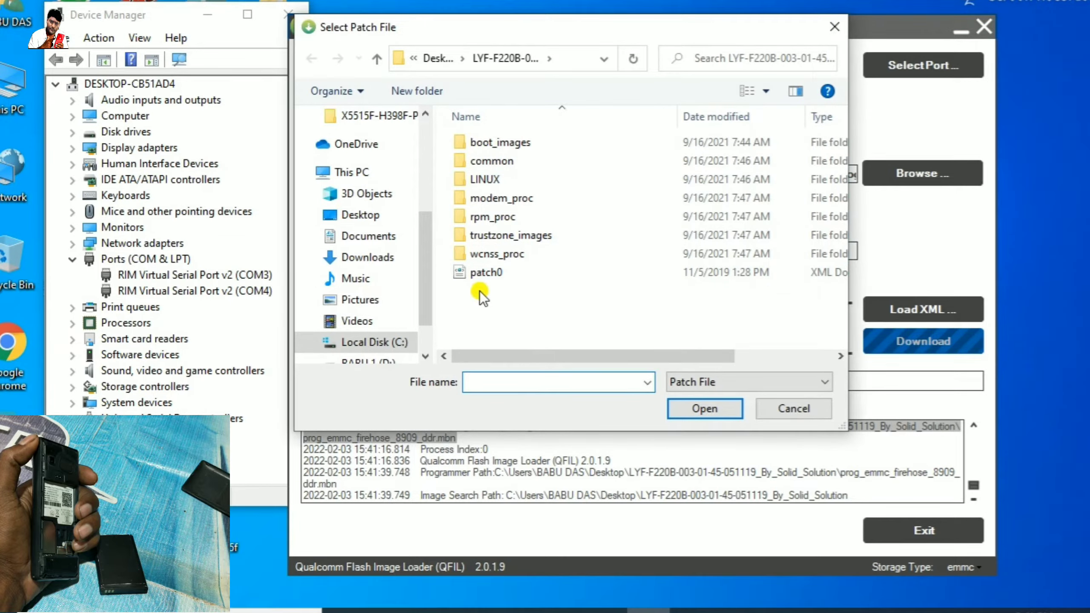
pyautogui.click(483, 275)
pyautogui.doubleClick(482, 275)
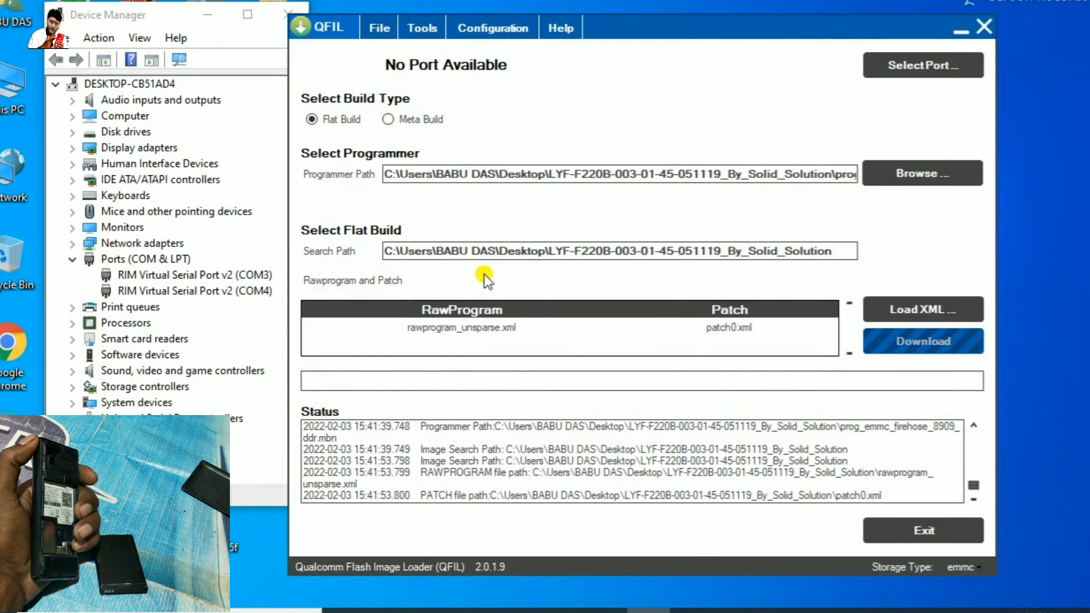
# Shift the QFIL window and widen Device Manager to show the full Qualcomm port name, keeping QFIL in front.
pyautogui.moveTo(646, 31); pyautogui.dragTo(682, 12)
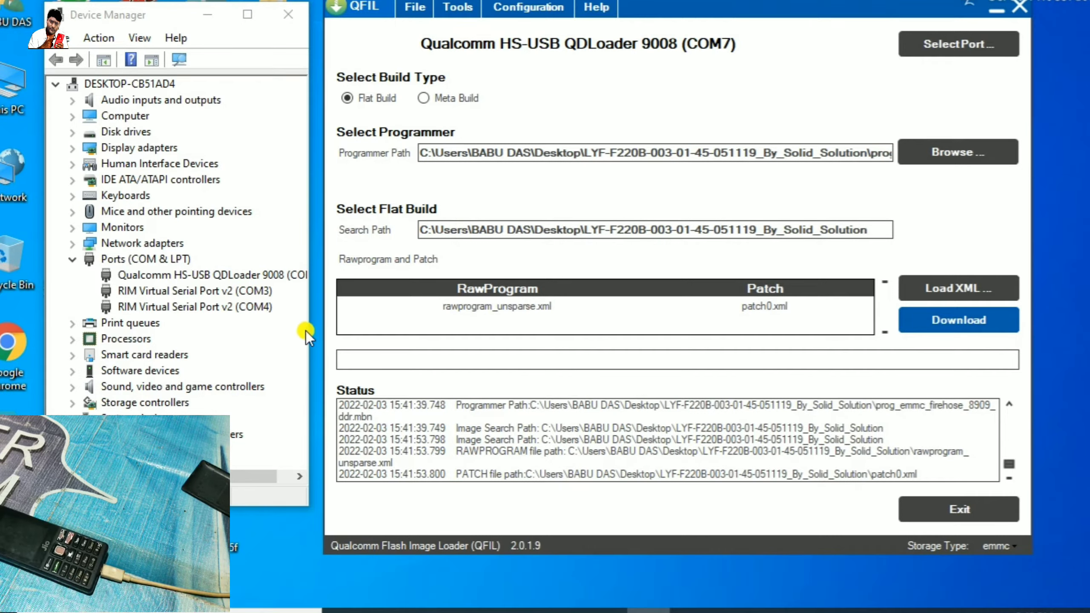
pyautogui.moveTo(307, 329); pyautogui.dragTo(331, 309)
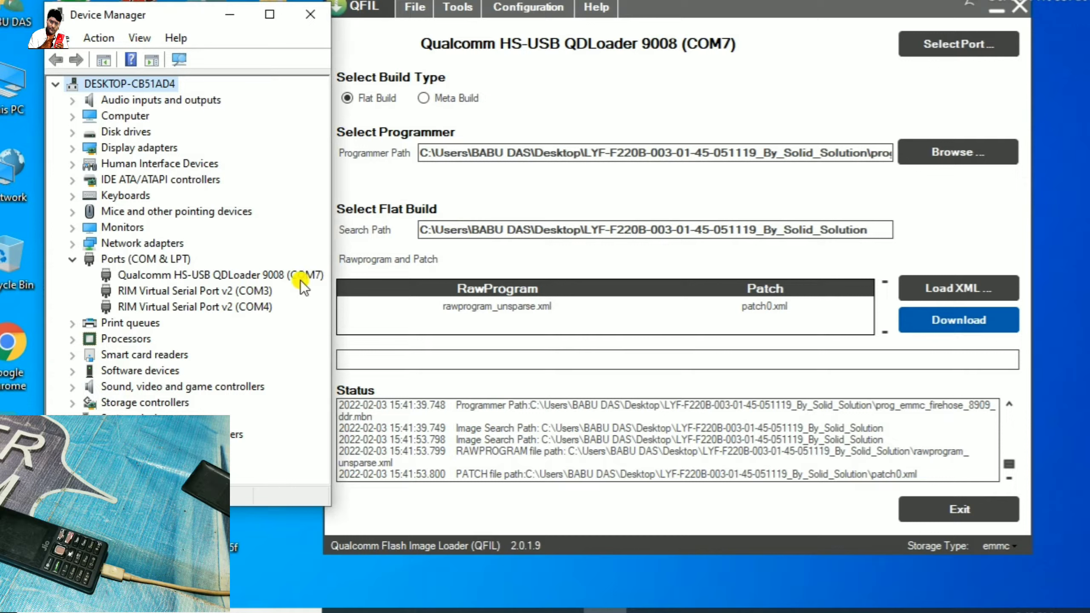
pyautogui.click(692, 10)
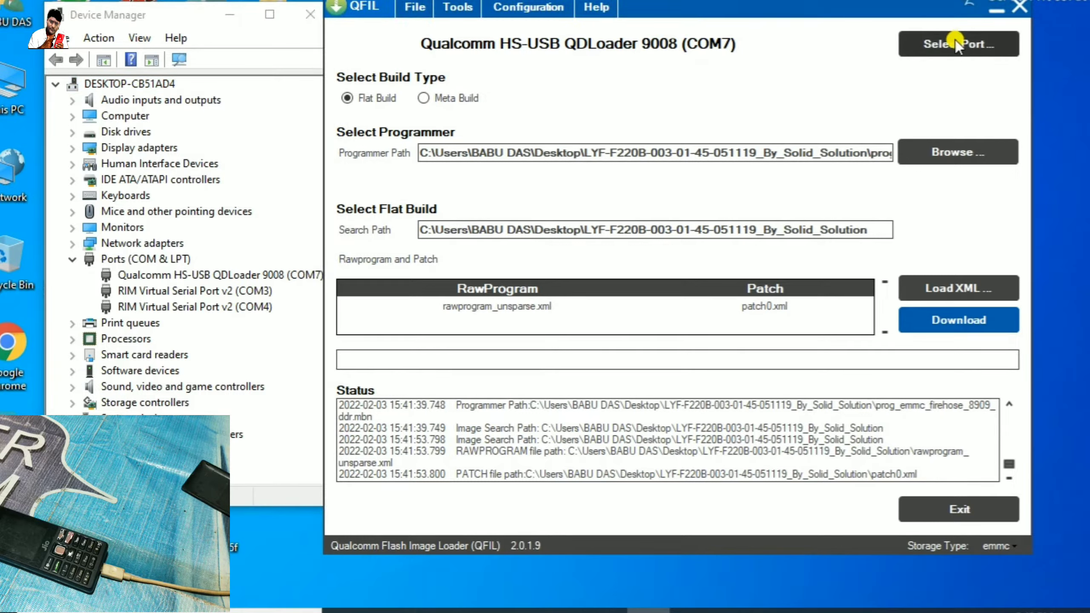
# Enable Show Non QDLoader\DIAG Port, confirm Qualcomm HS-USB QDLoader 9008 (COM7) as the port, and start the firmware download.
pyautogui.click(943, 45)
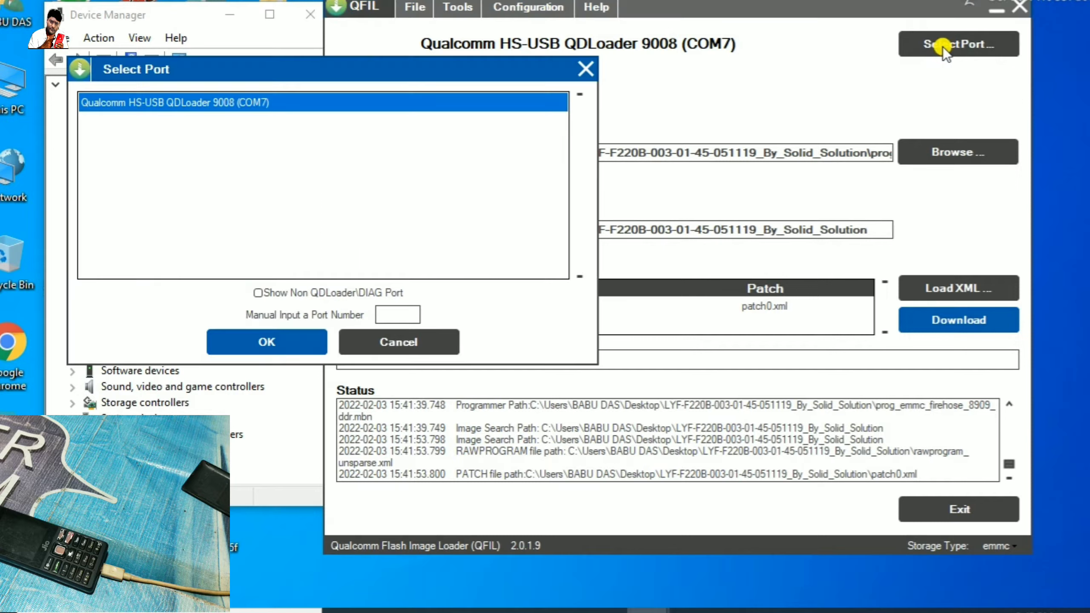
pyautogui.click(258, 293)
pyautogui.click(273, 342)
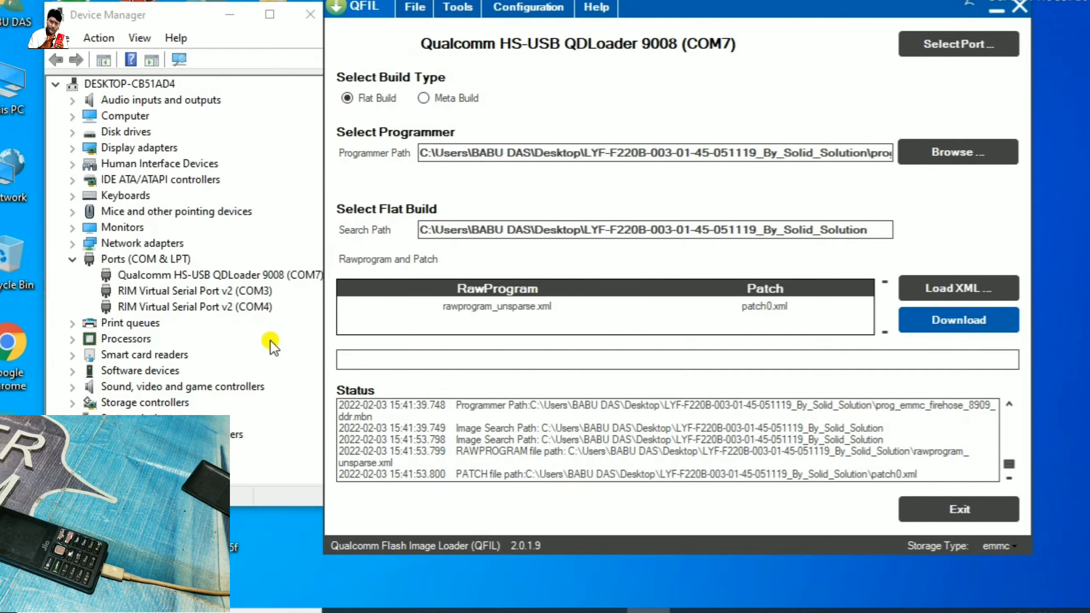
pyautogui.click(940, 322)
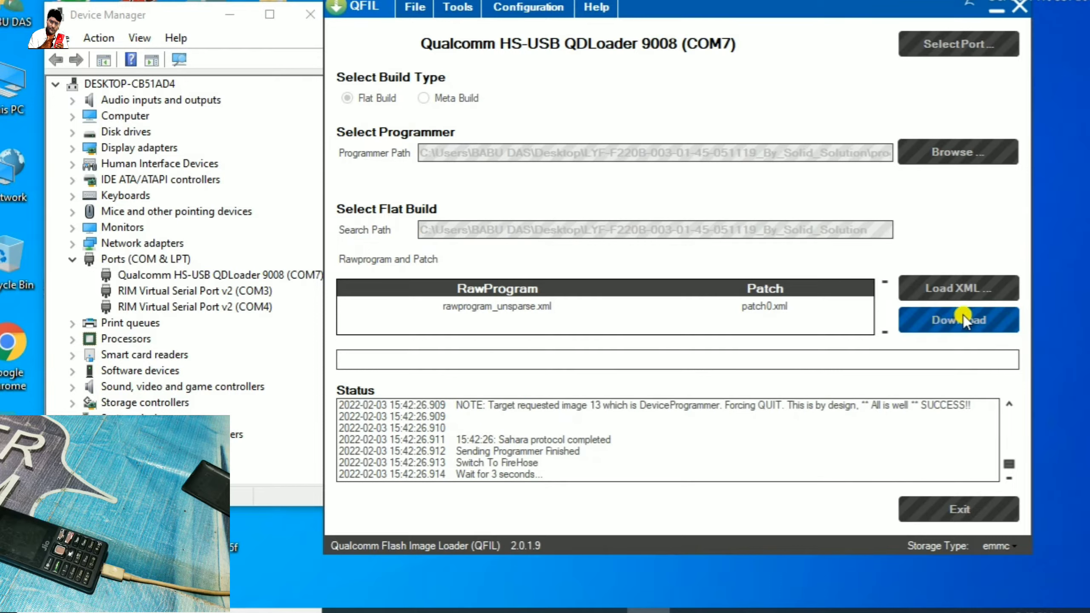